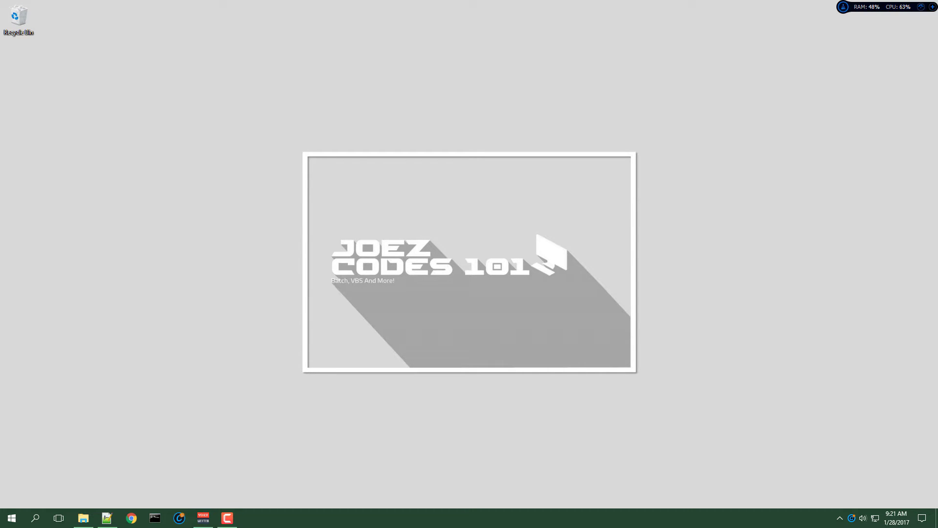
Launch CmdRecorder.bat from the CMD Screen Recorder shortcut, then minimize its folder and console windows.
click(536, 227)
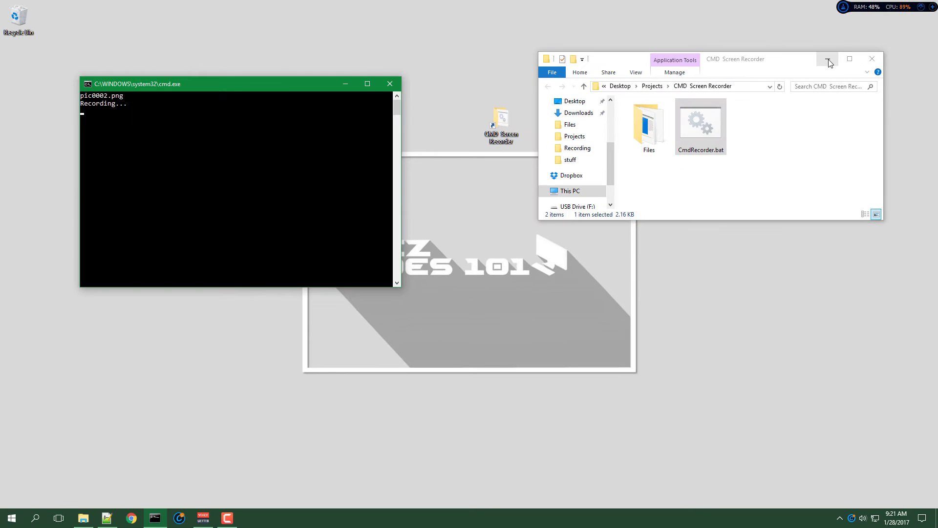
click(829, 60)
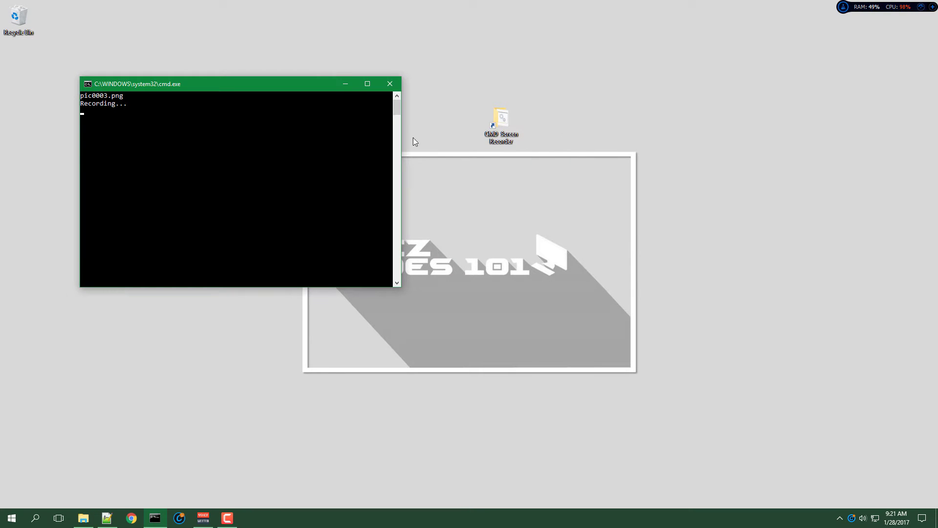
click(344, 84)
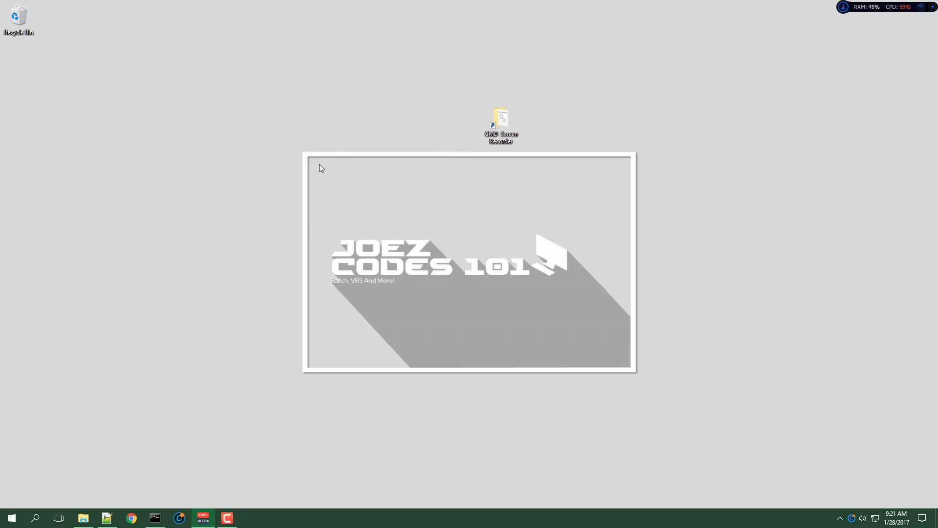
Create a new text document on the desktop named stop.txt to end the recording.
right_click(324, 128)
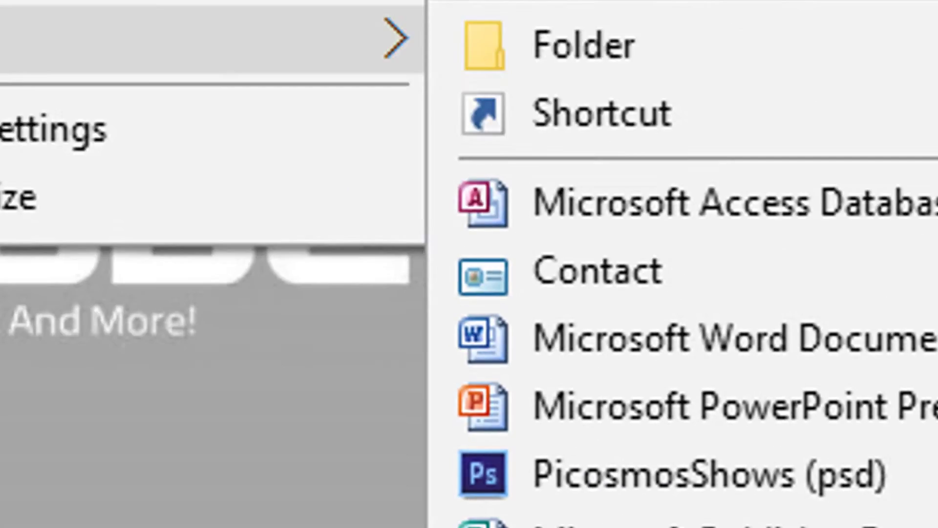
click(348, 312)
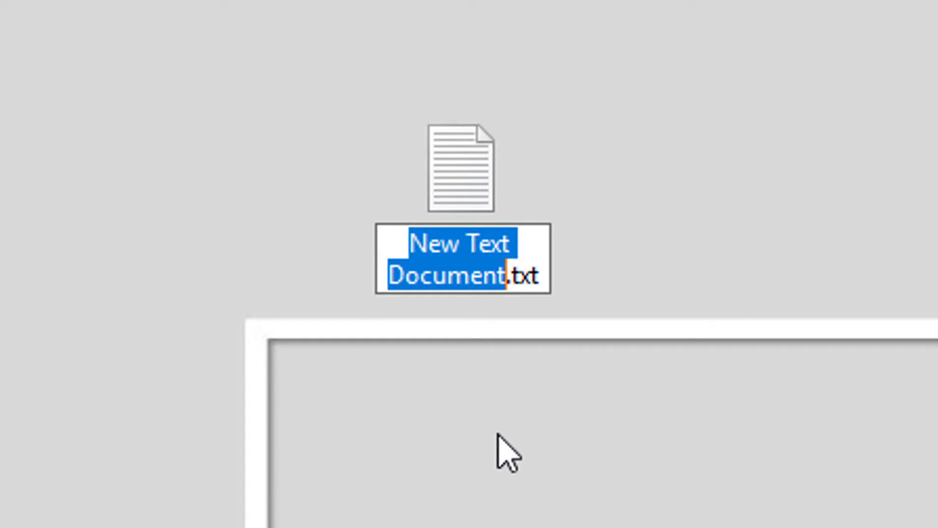
text(stop)
key(Return)
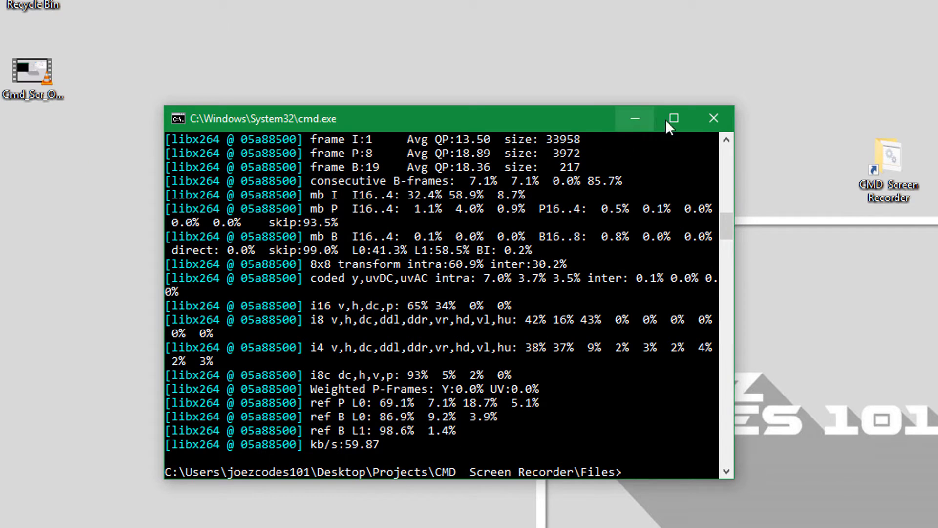
Close the encoding console, move the video beside stop.txt, and play Cmd_Scr_Output22529.mp4 in VLC.
click(713, 118)
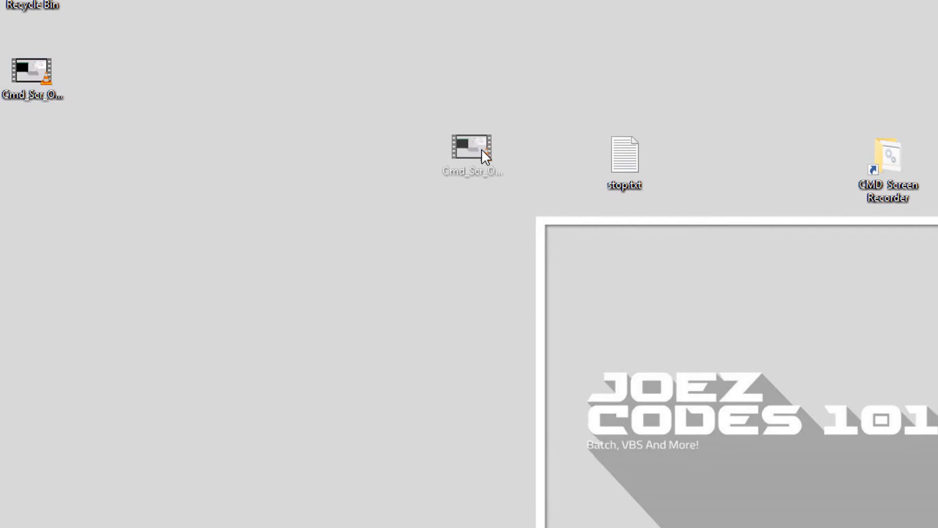
drag(44, 77, 484, 154)
double_click(272, 164)
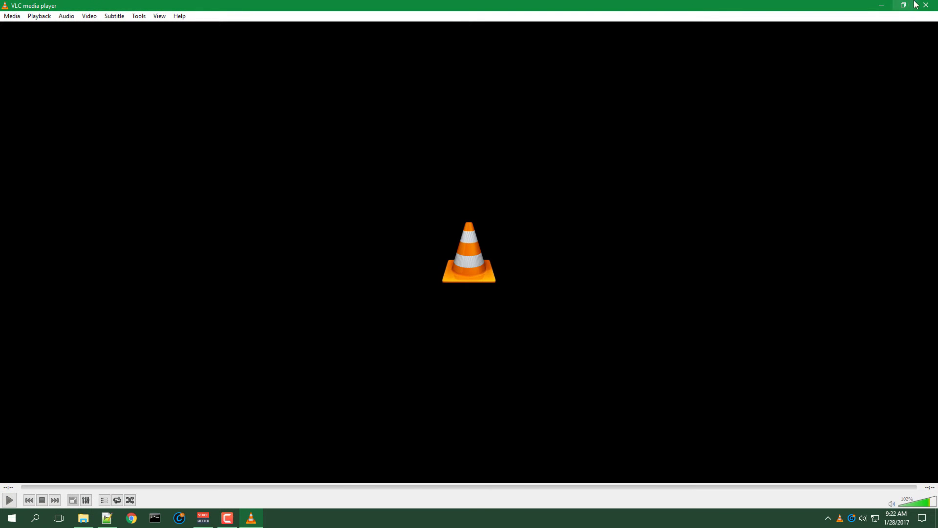
Close VLC, drag the MP4 icon beside stop.txt, and deselect it.
click(922, 5)
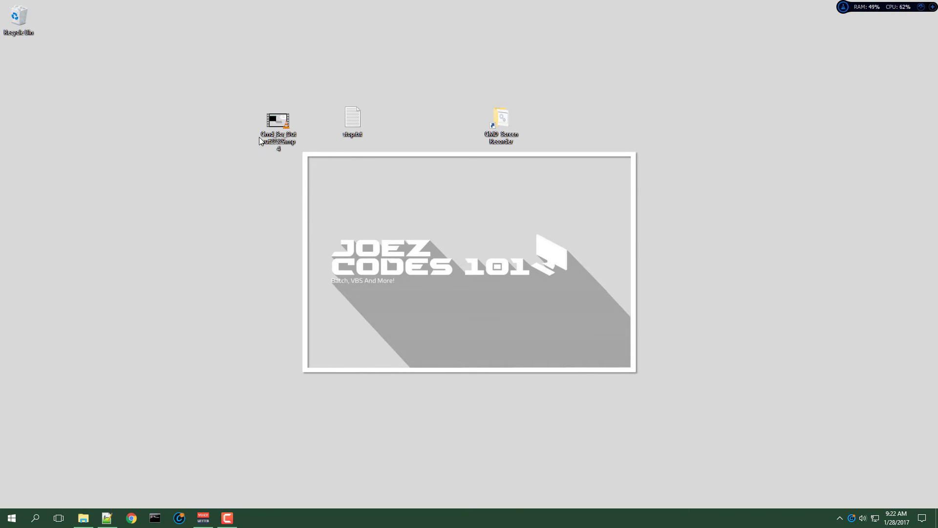
drag(271, 123, 308, 122)
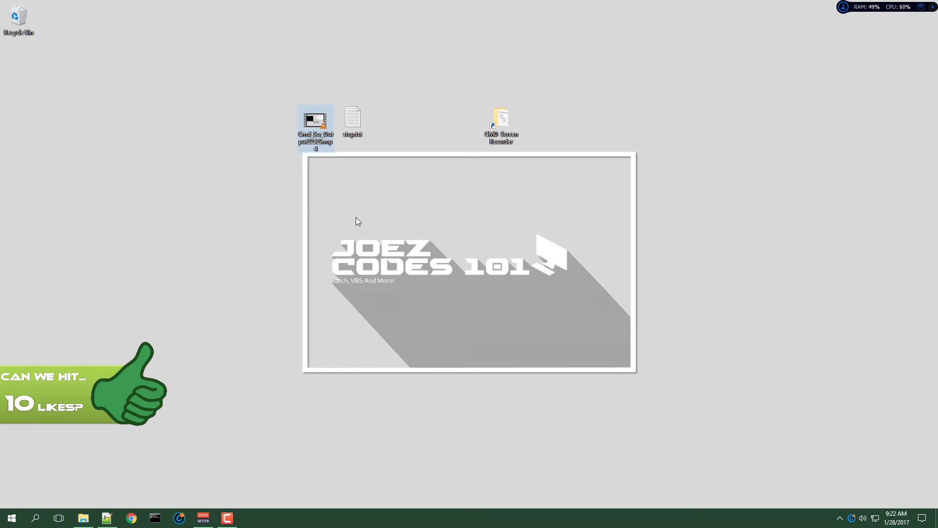
click(359, 189)
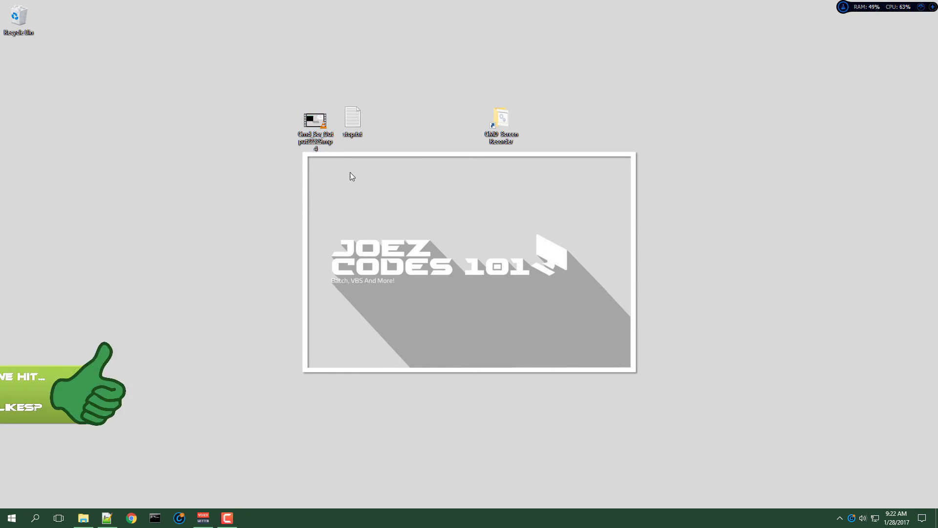